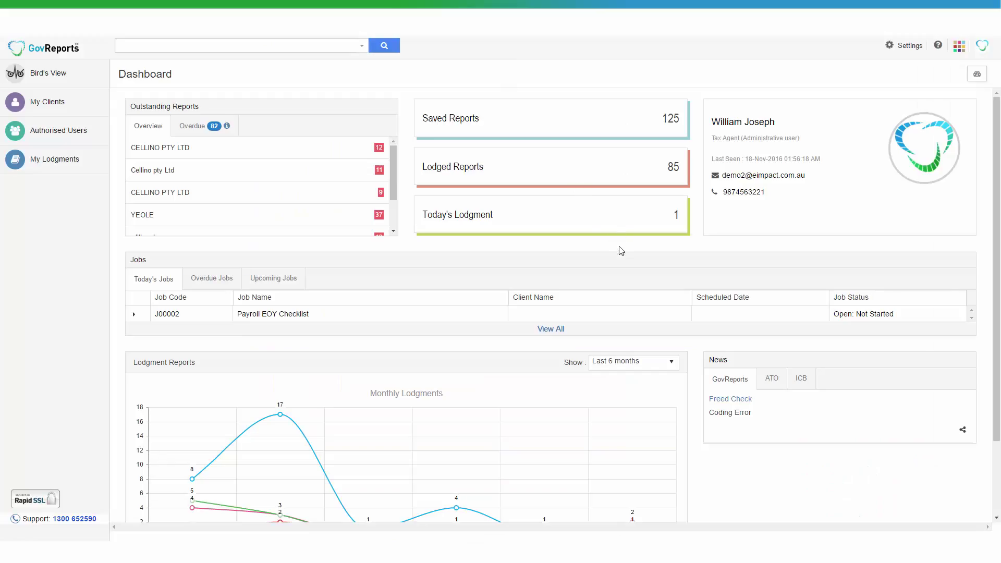
- Search for 'cellino', open CELLINO PTY LTD and start its Activity Statement form
left_click(135, 42)
type("cellino")
left_click(386, 46)
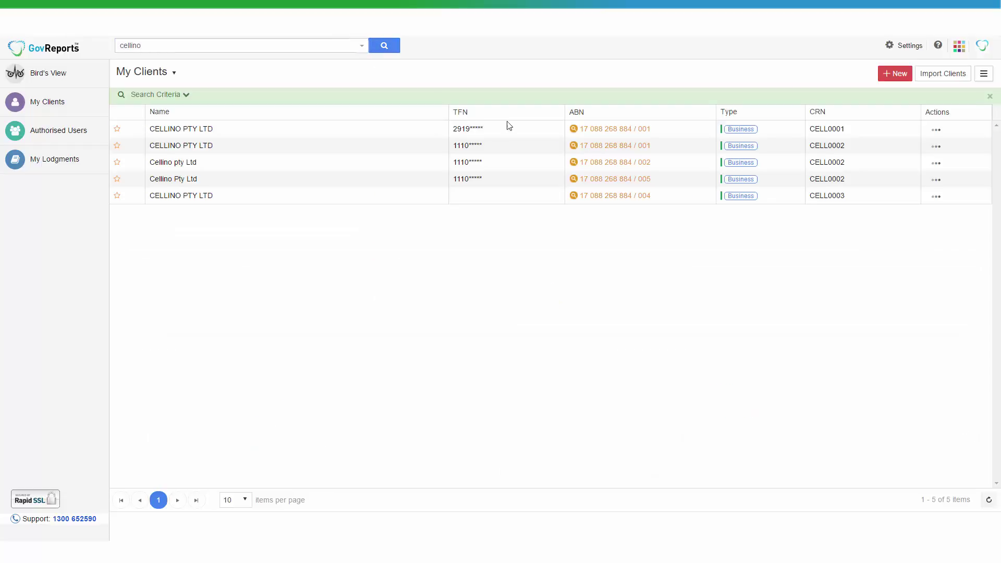
left_click(282, 132)
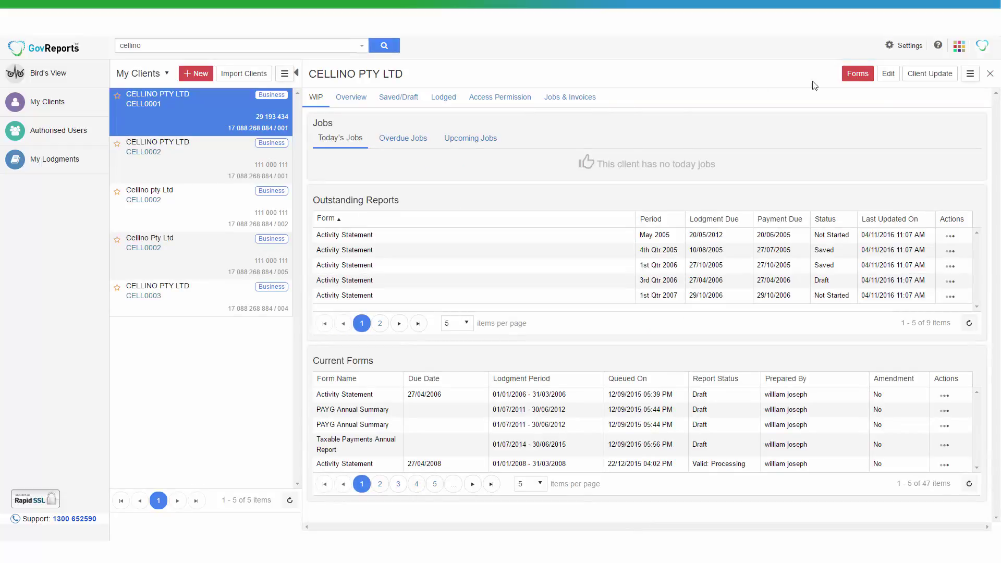
left_click(859, 76)
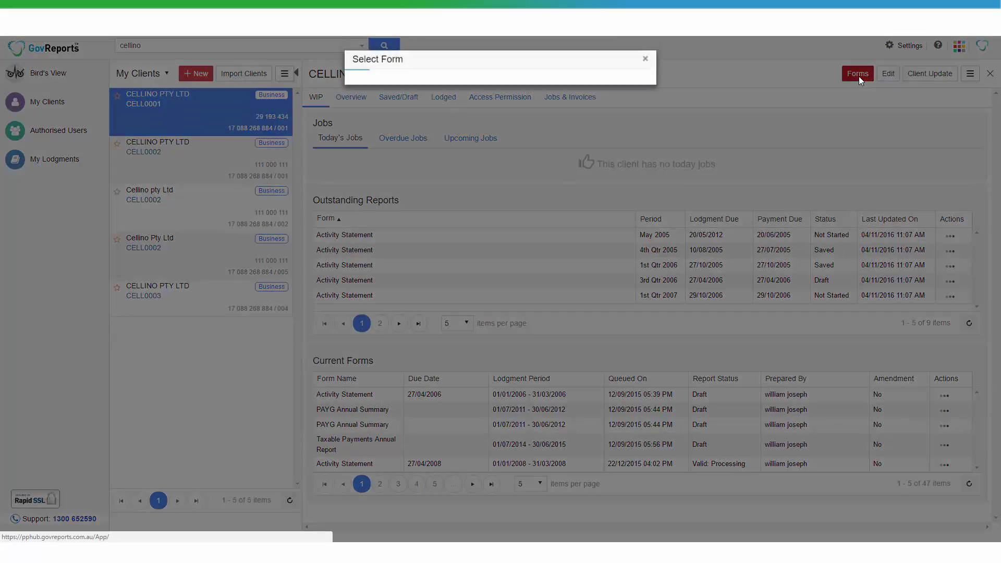
left_click(618, 133)
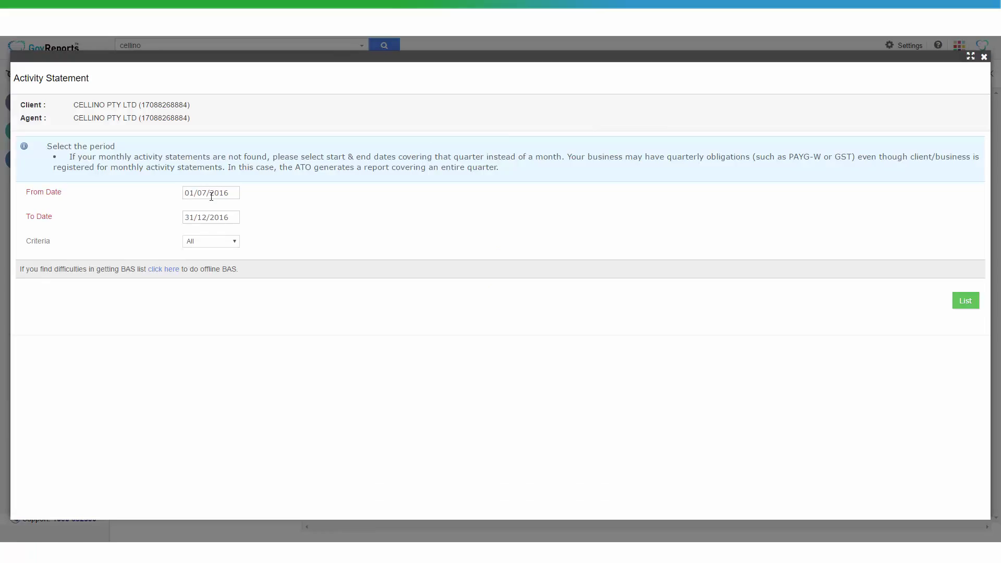
- Set the period start date to 01/01/2006
left_click(208, 193)
key("BackSpace")
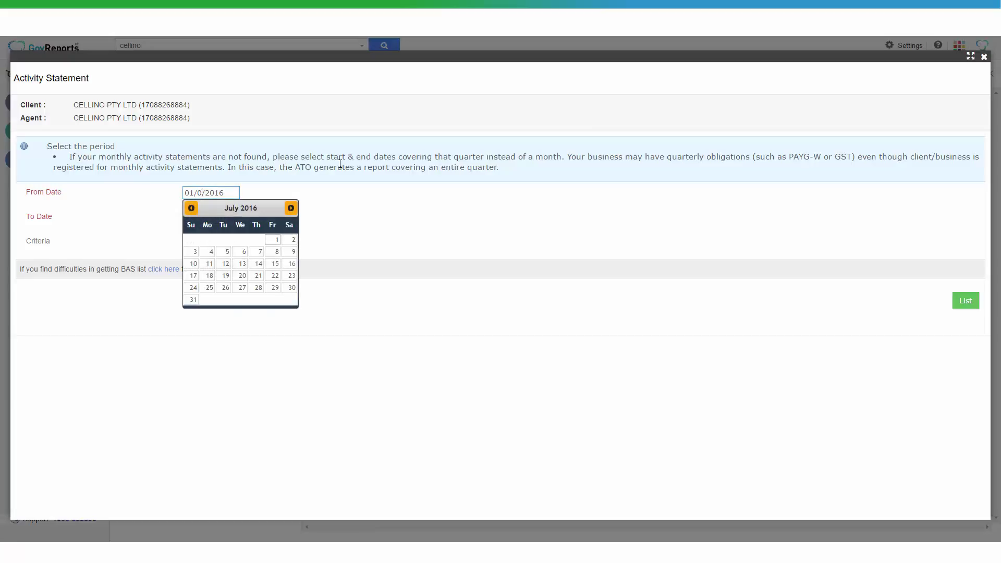
type("1")
key("Right")
key("Right")
key("Right")
key("Right")
key("BackSpace")
type("0")
left_click(367, 209)
- Set the end date to 30/09/2006 and list the activity statements for that period
left_click(193, 217)
key("BackSpace")
type("0")
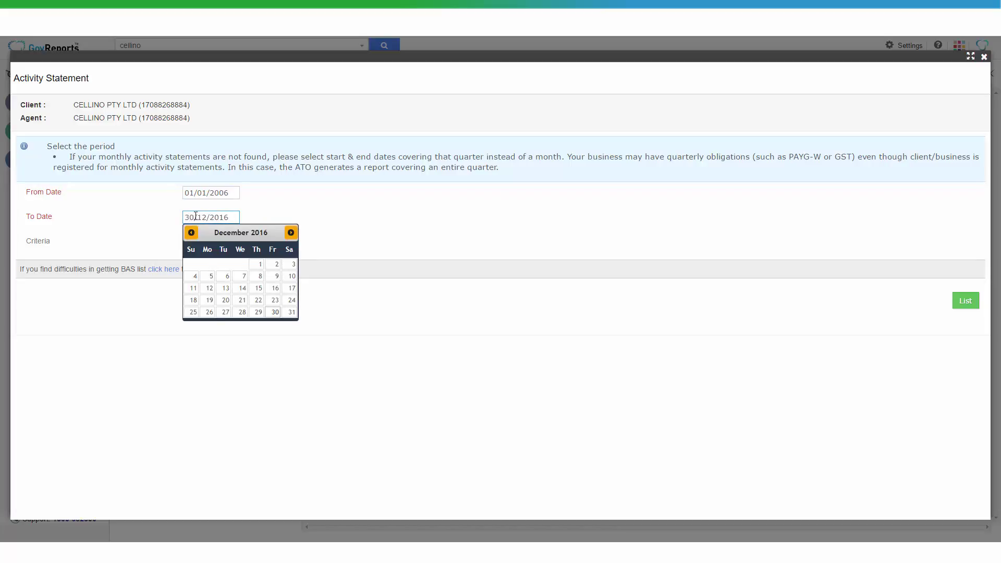
key("BackSpace")
key("BackSpace")
type("09")
left_click(224, 217)
key("BackSpace")
type("09")
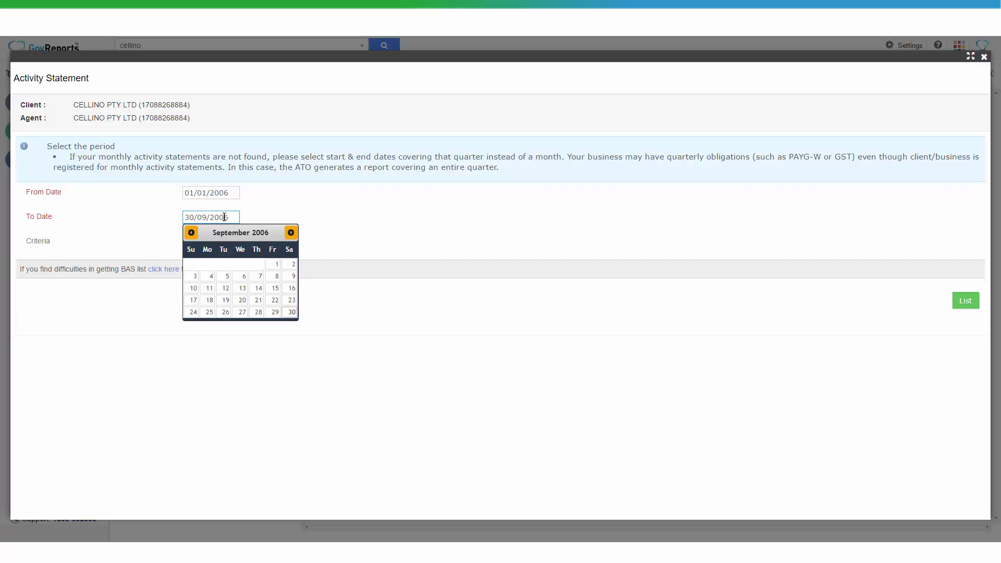
left_click(286, 211)
left_click(964, 300)
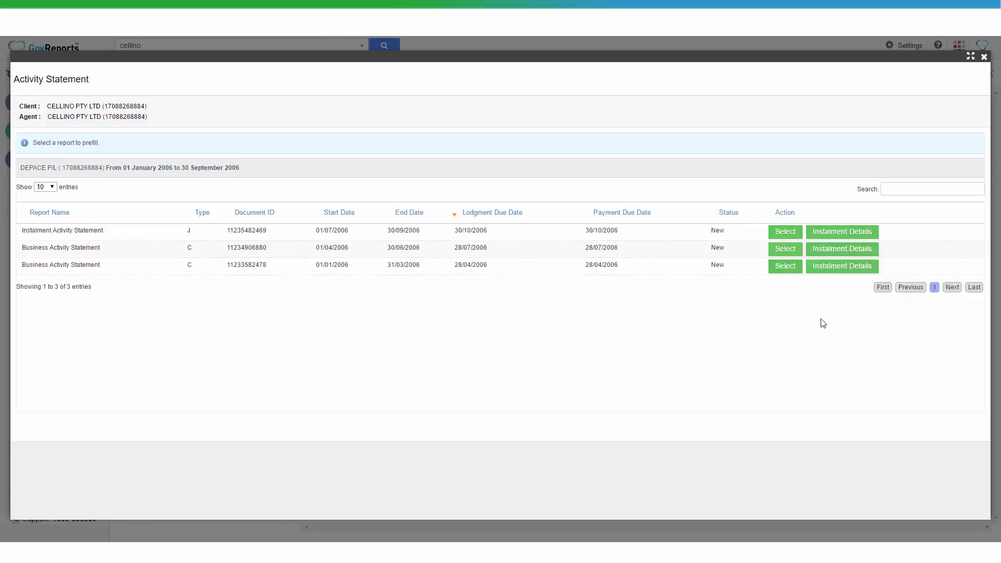
- Select the 01/01/2006–31/03/2006 BAS, connect it to Xero with 30-minute access, and continue
left_click(786, 267)
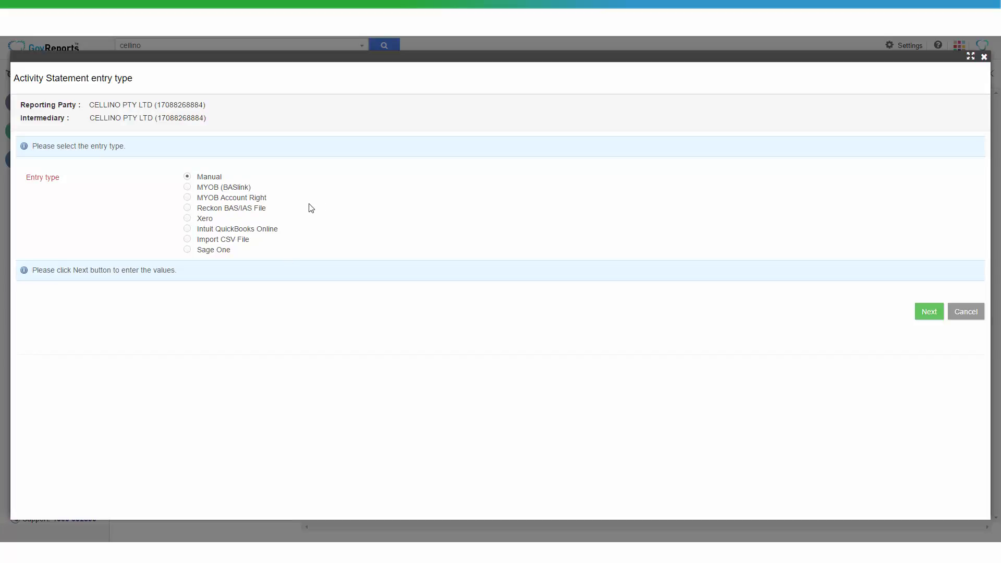
left_click(206, 220)
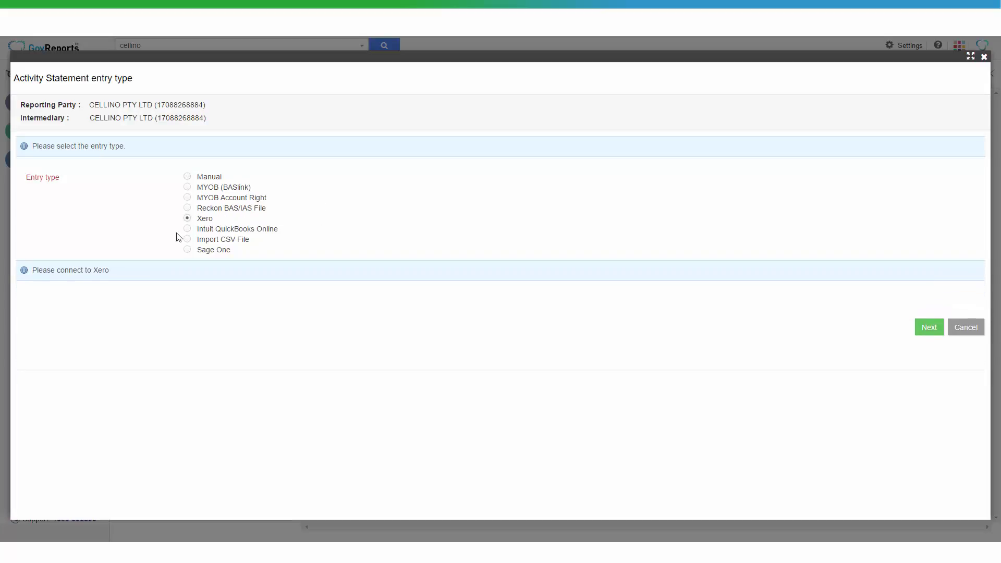
left_click(70, 310)
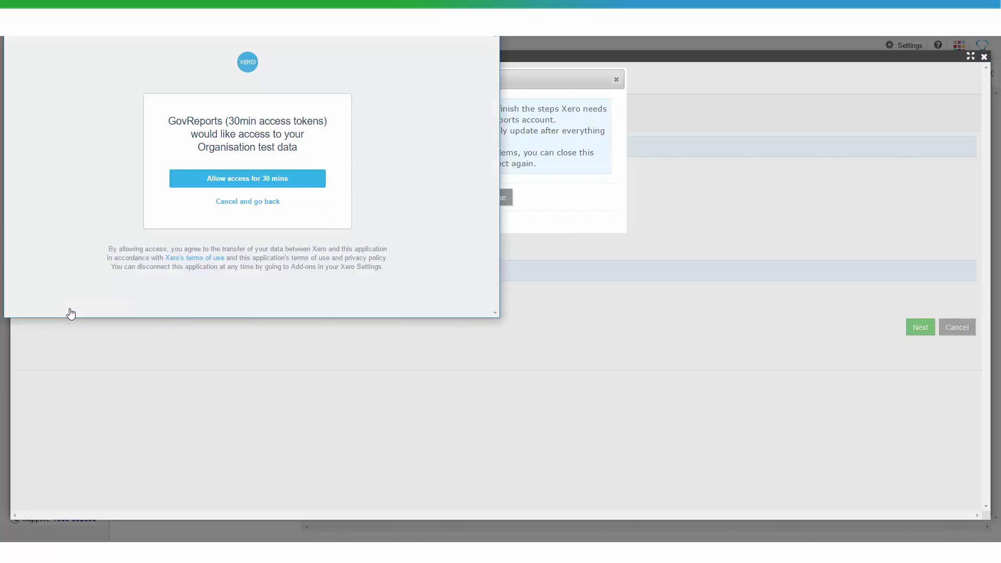
left_click(297, 186)
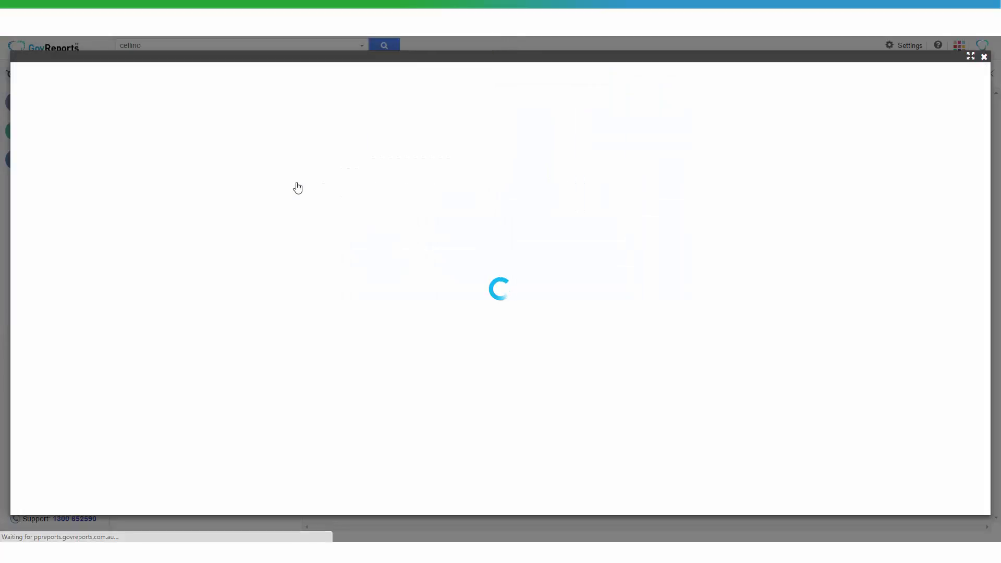
left_click(936, 388)
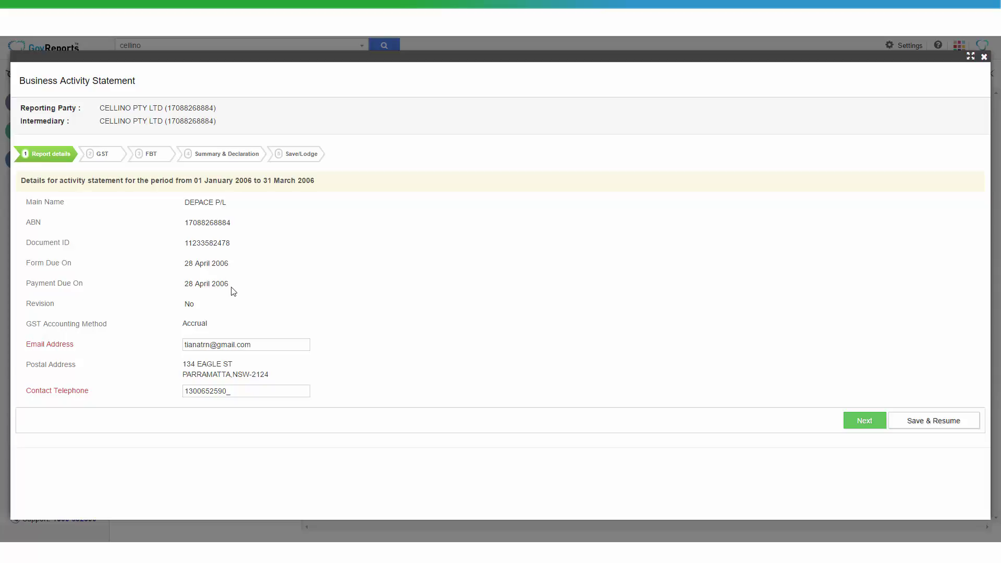
- Advance through the GST page of the prefilled statement to the FBT step
left_click(862, 424)
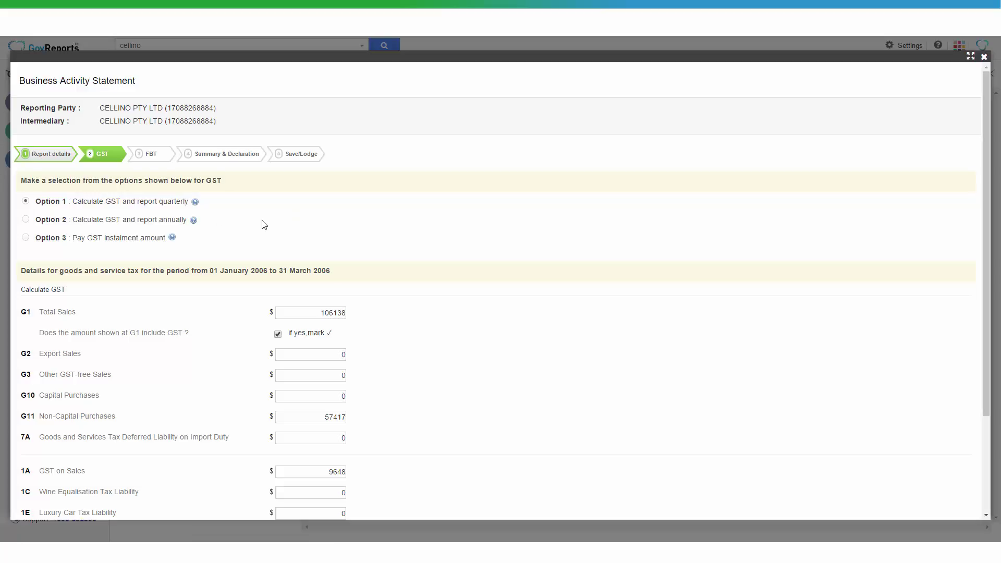
scroll(387, 309, "down", 3)
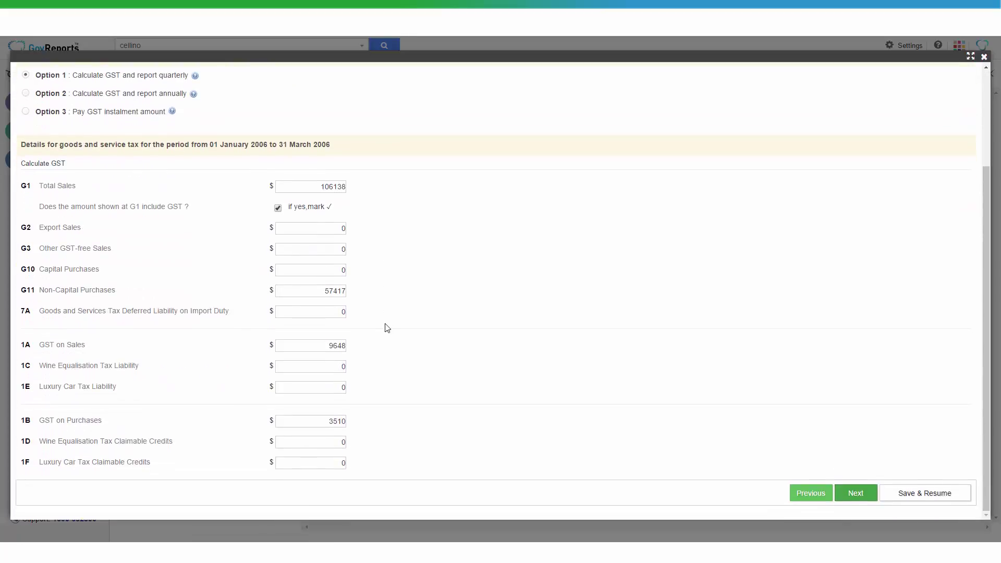
scroll(383, 365, "up", 3)
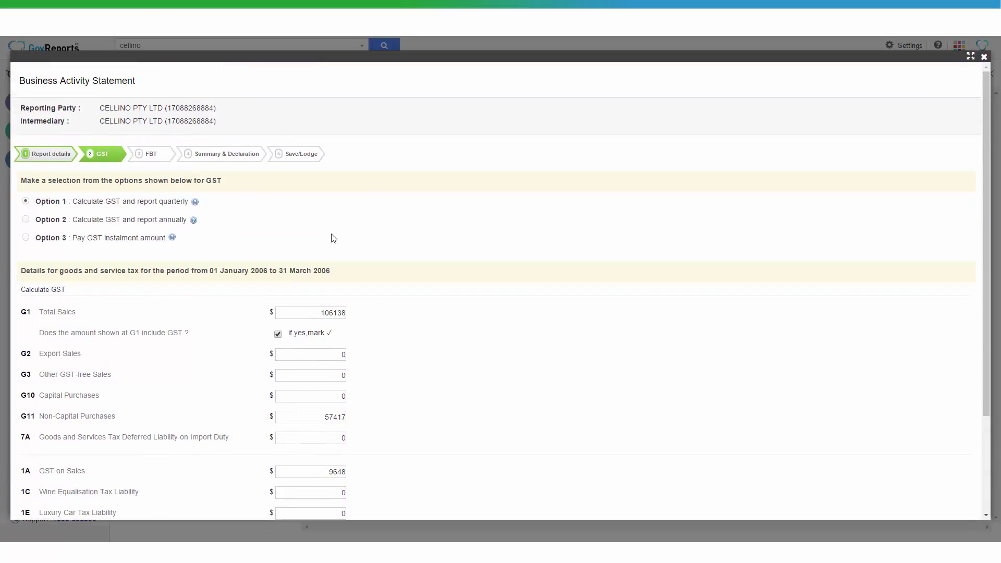
scroll(353, 311, "down", 3)
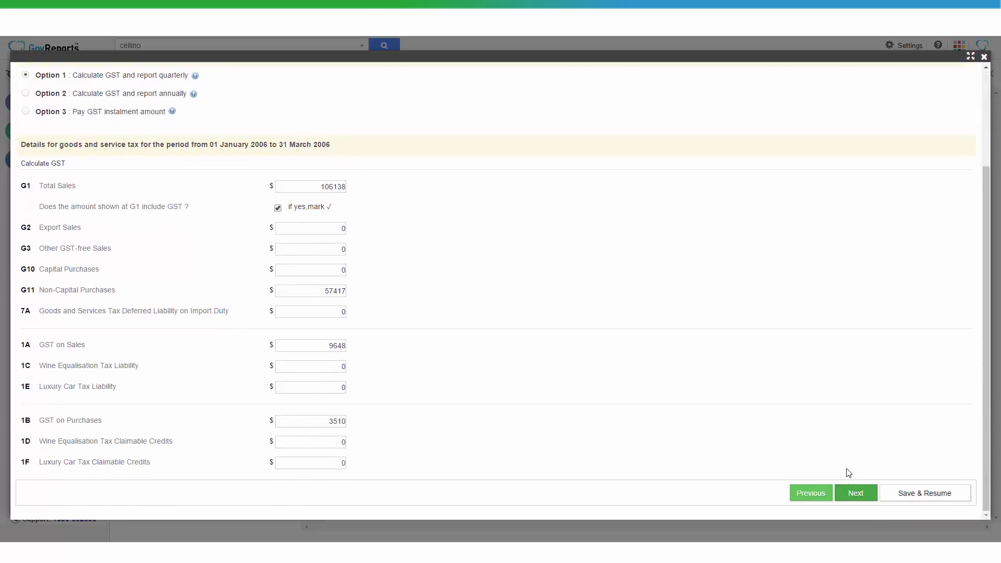
left_click(856, 493)
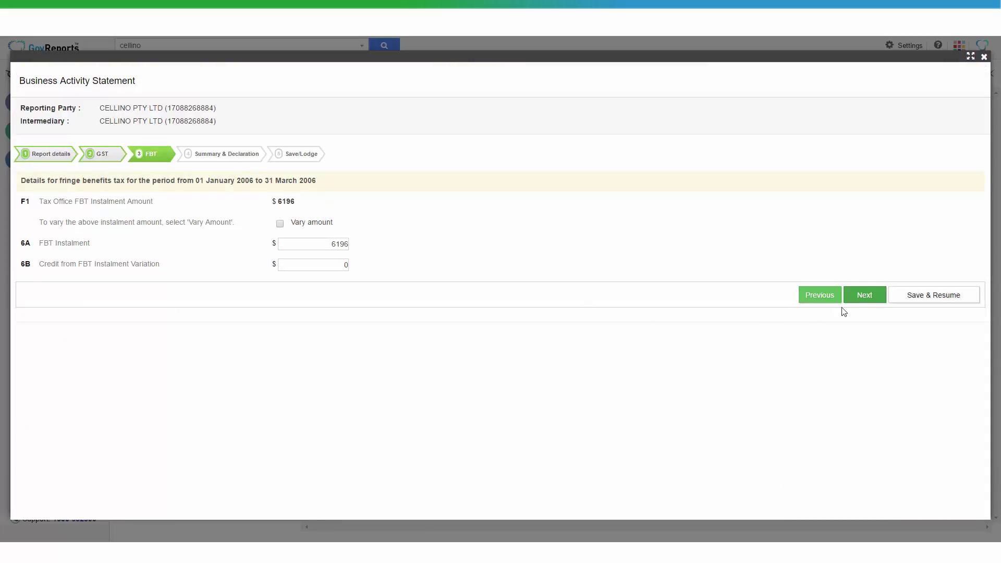
- Set the declaration signature date to 18/11/2016 and continue to Save/Lodge
left_click(867, 294)
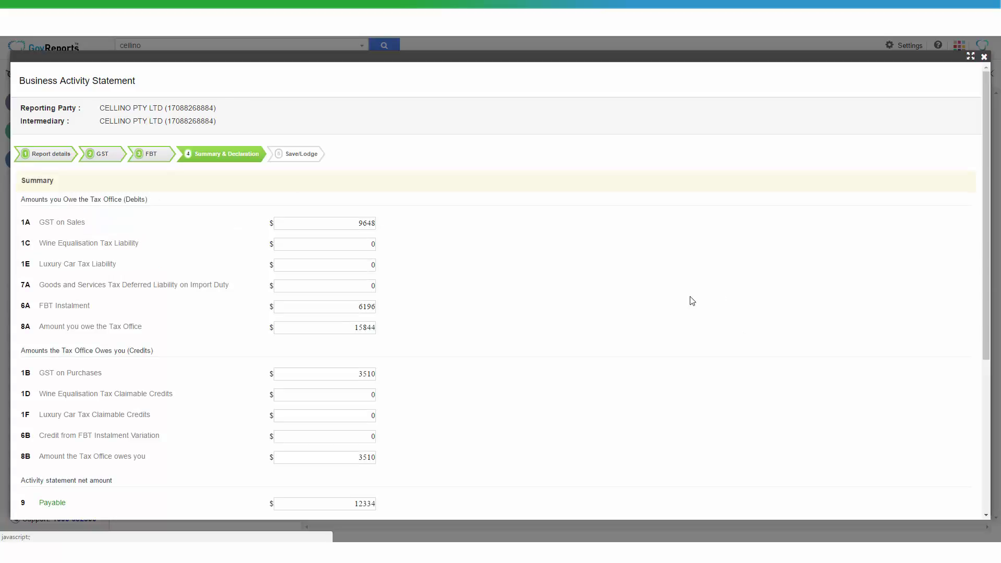
scroll(720, 295, "down", 5)
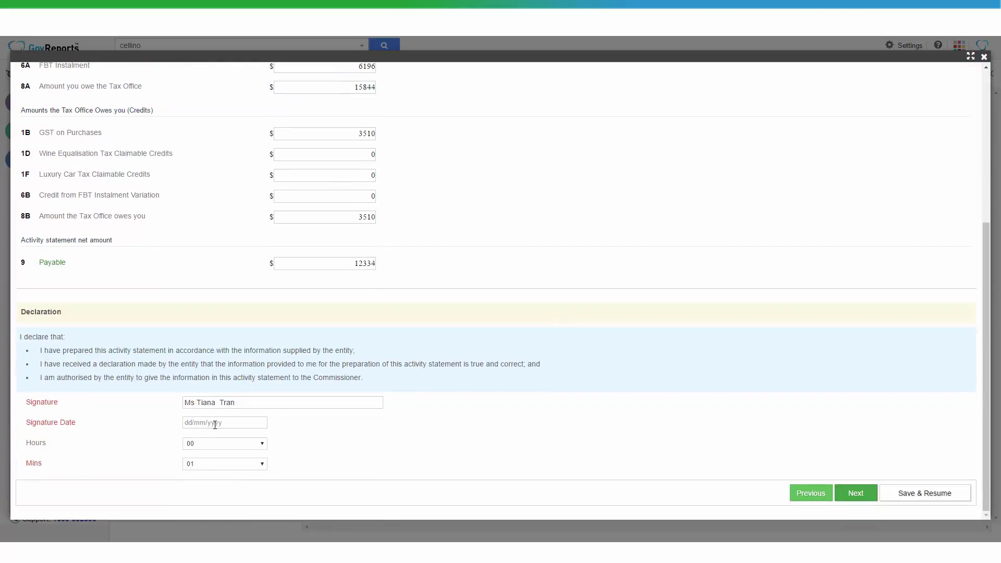
left_click(215, 423)
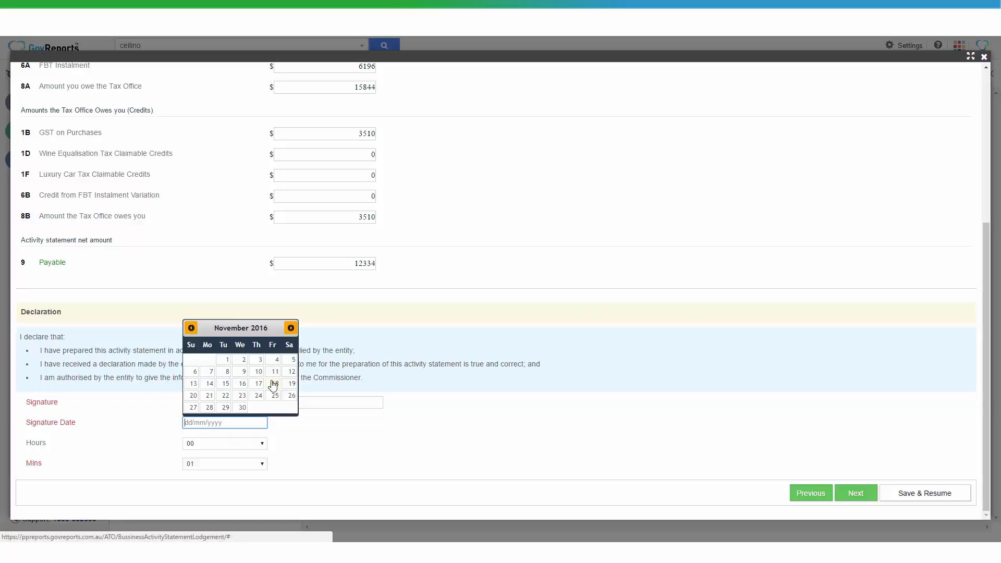
left_click(274, 384)
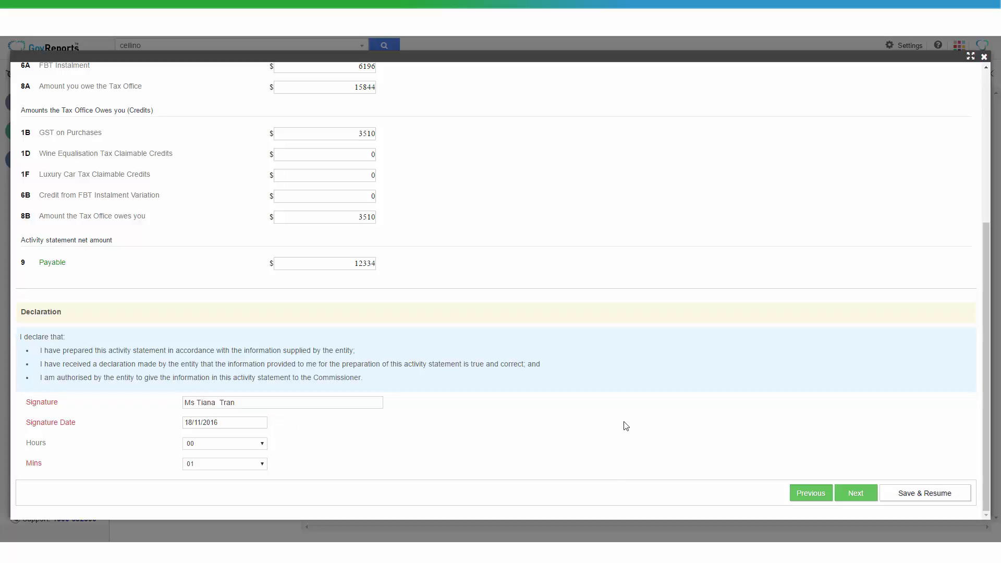
left_click(851, 492)
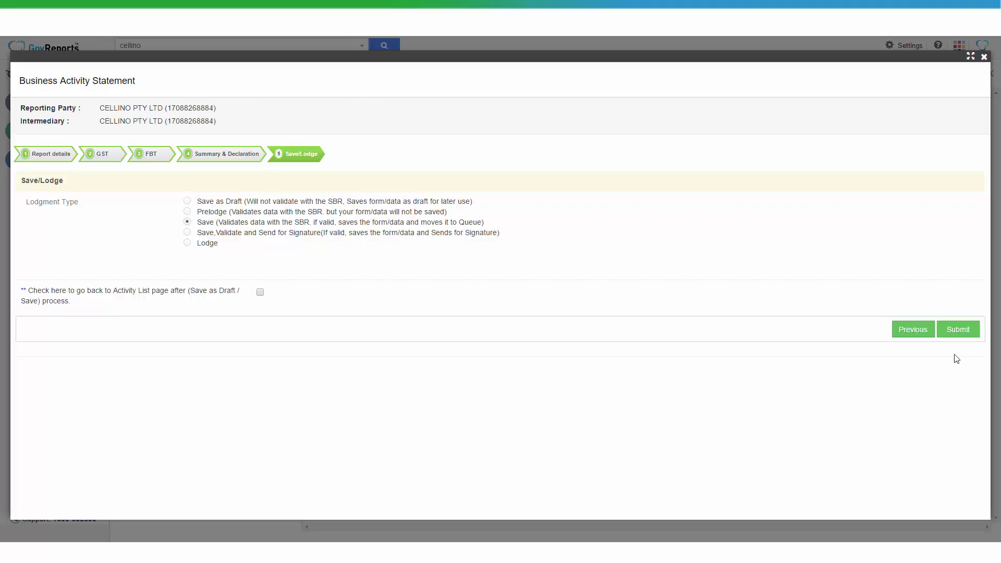
- Submit the validated 01/01/2006–31/03/2006 statement using the Save option
left_click(958, 329)
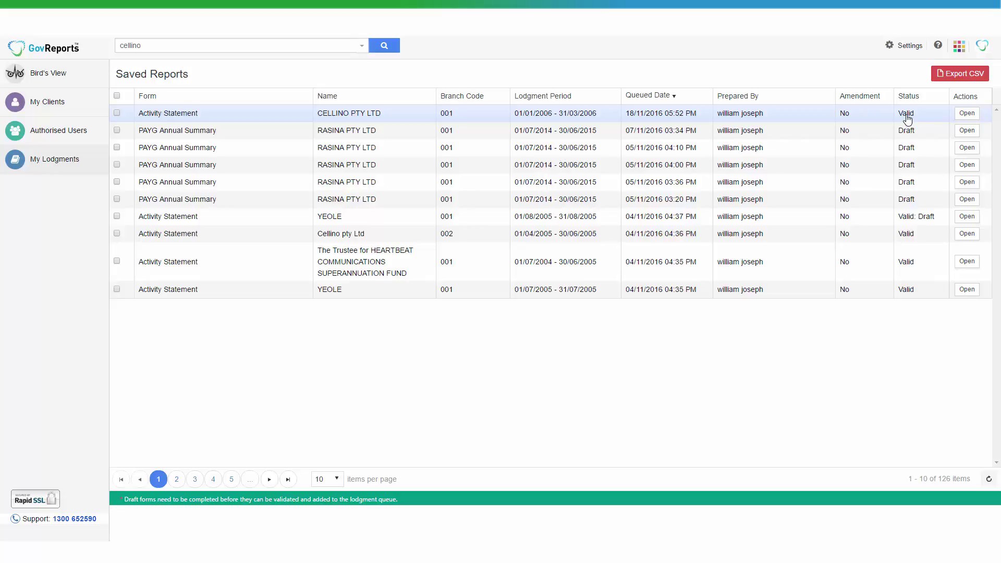
- Open the saved CELLINO activity statement and preview its PDF report
left_click(226, 114)
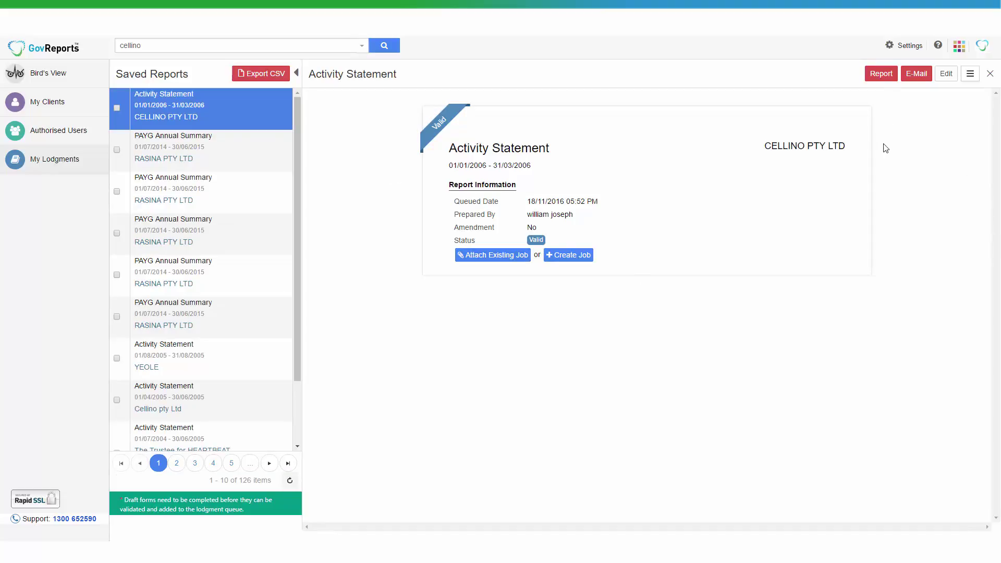
left_click(881, 74)
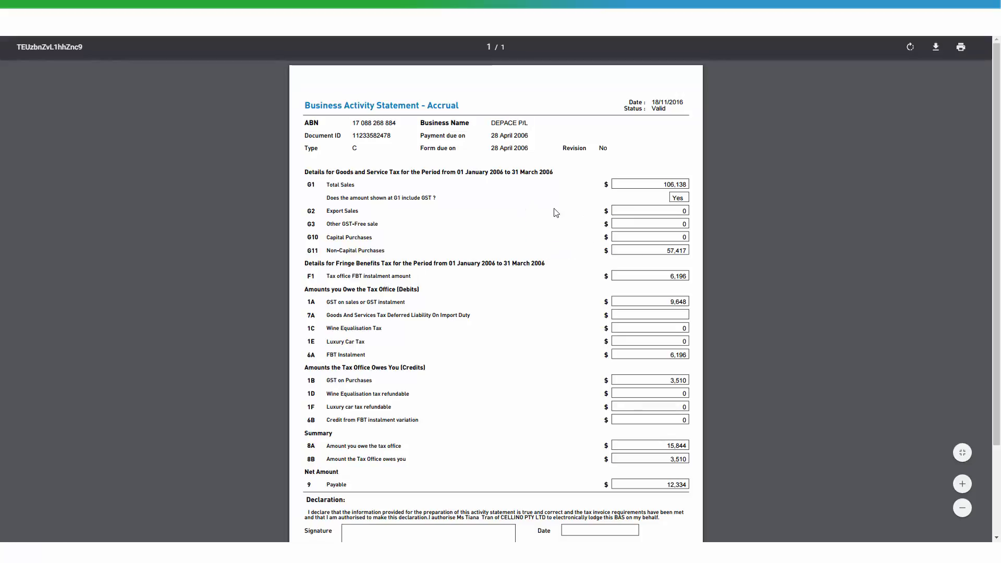
key("Escape")
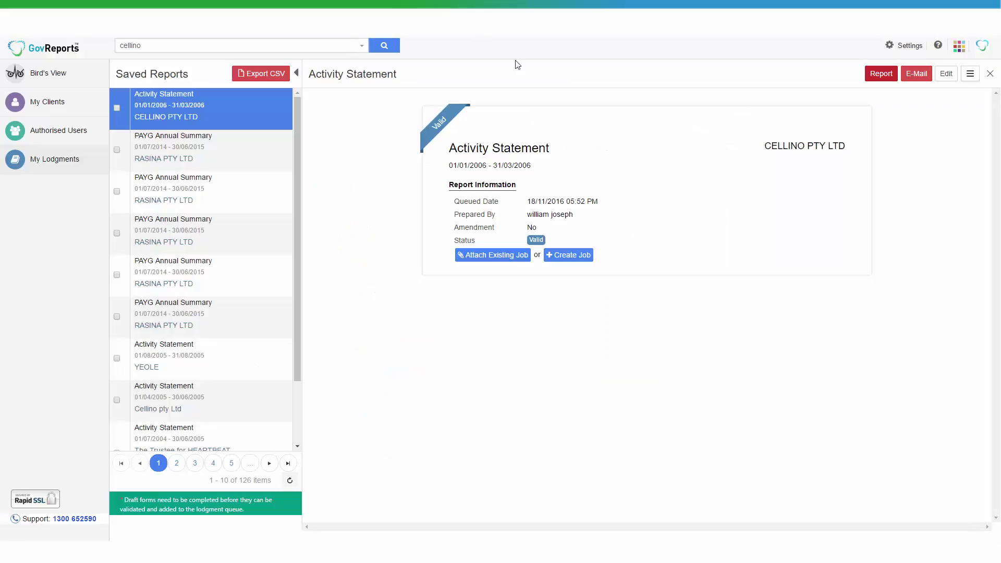
- Start an e-mail of the statement addressed to the Client, then close it unsent
left_click(917, 77)
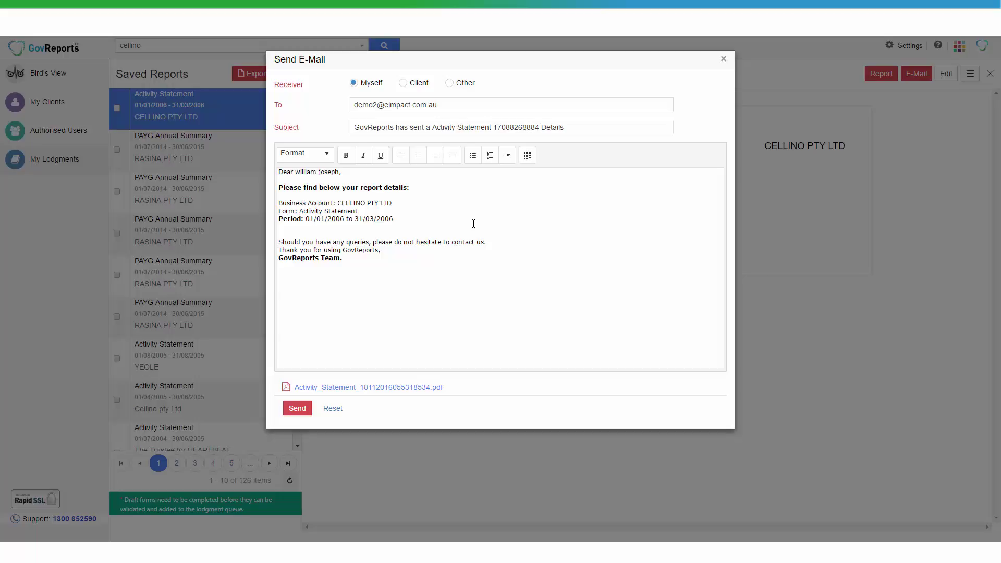
left_click(416, 85)
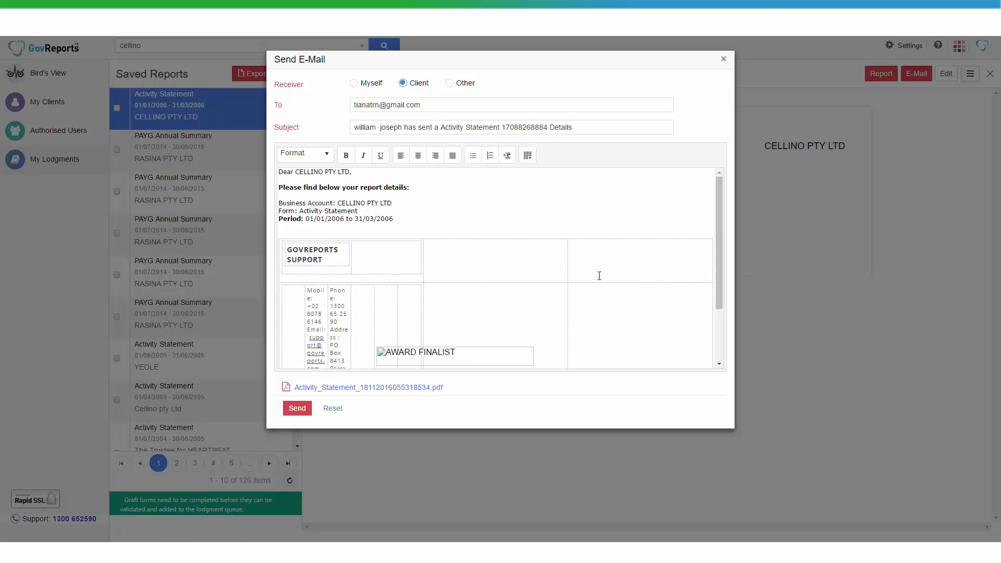
left_click(724, 60)
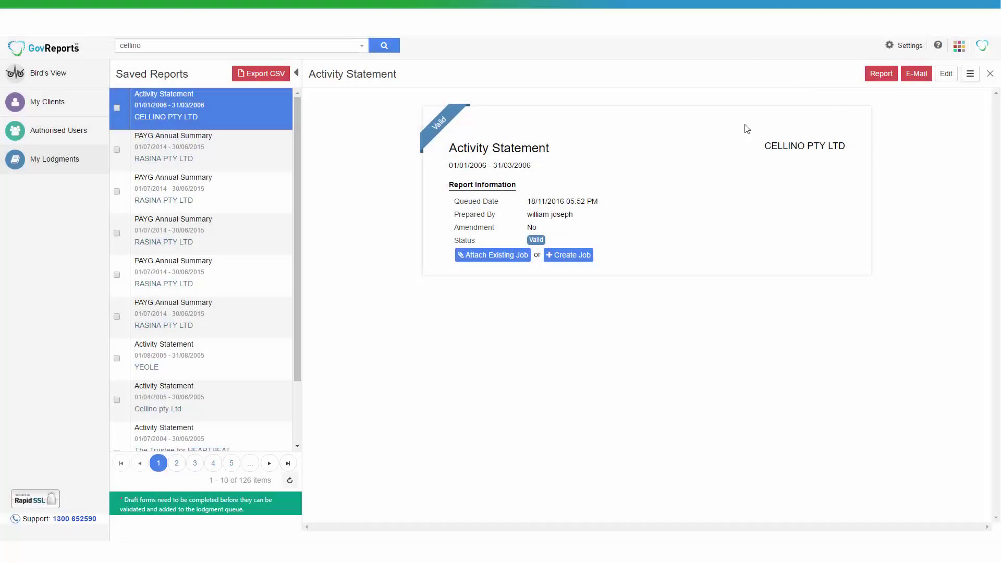
- Lodge the selected CELLINO statement, confirm, and return to the Bird's View dashboard
left_click(116, 108)
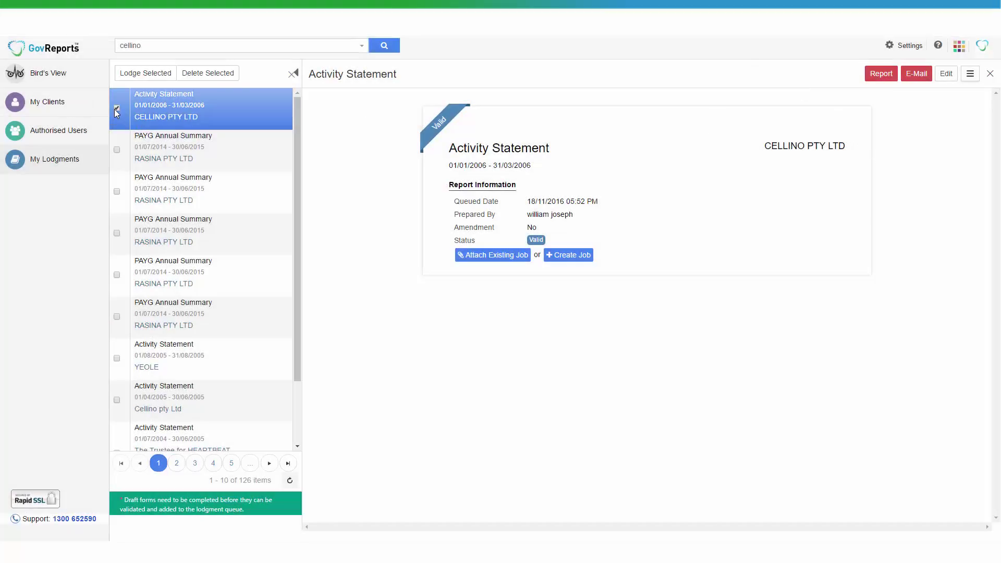
left_click(146, 73)
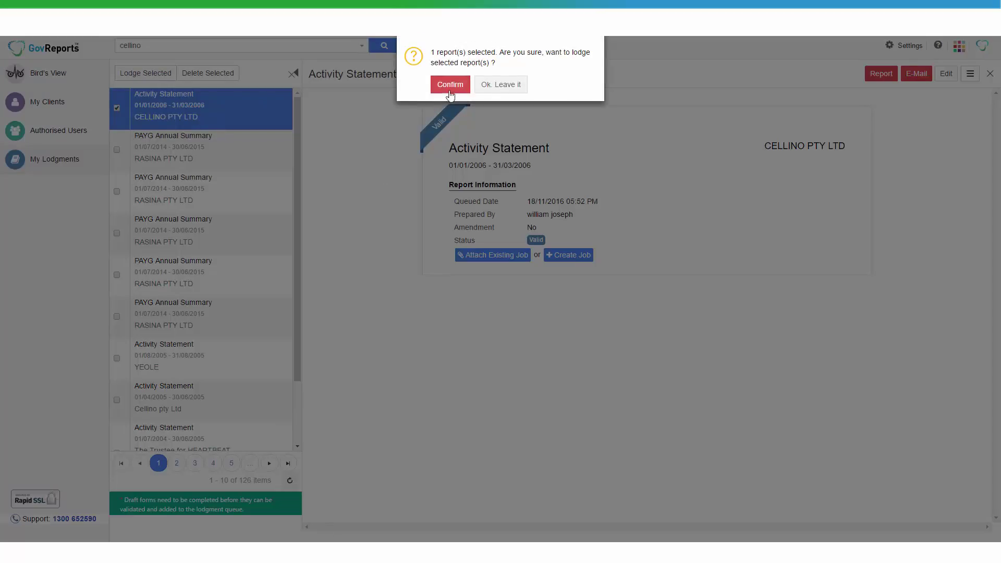
left_click(450, 91)
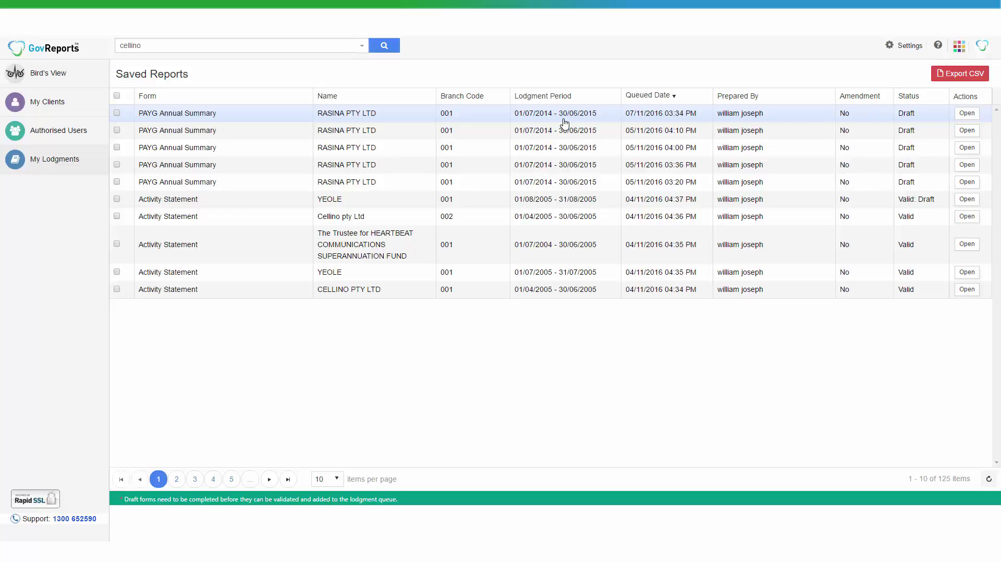
left_click(69, 75)
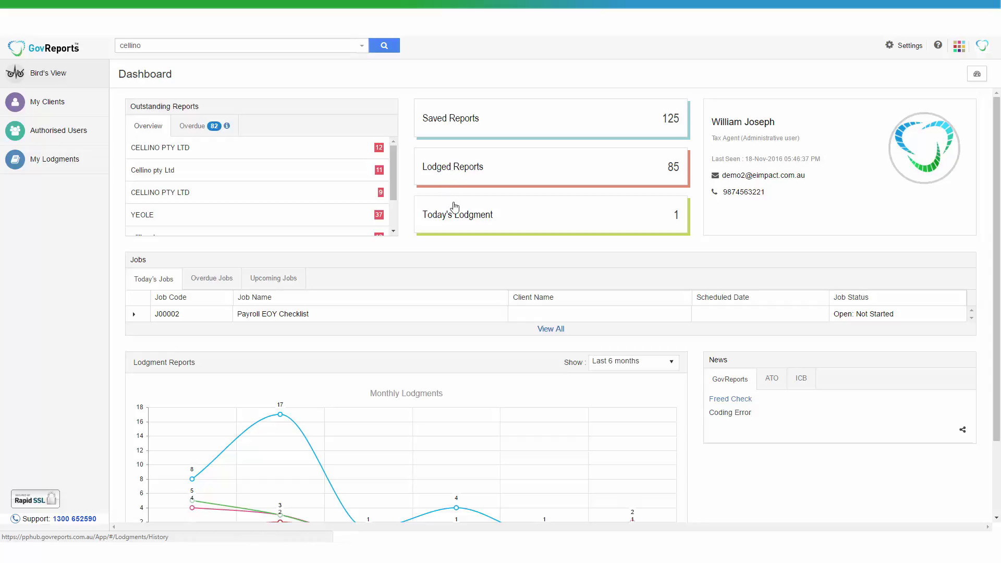
- Check CELLINO PTY LTD's Lodged tab, then open Lodged Reports from Bird's View
left_click(384, 51)
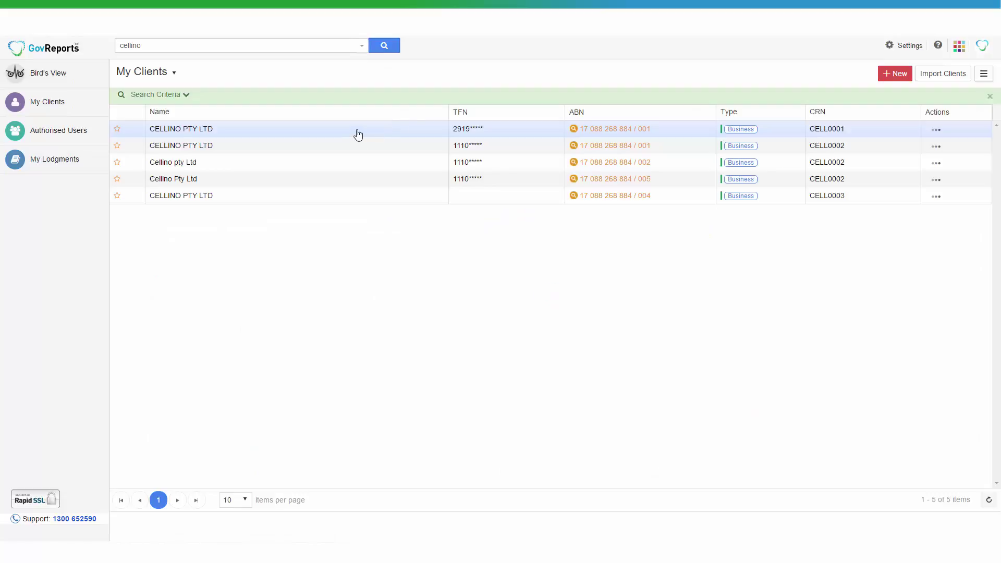
left_click(357, 135)
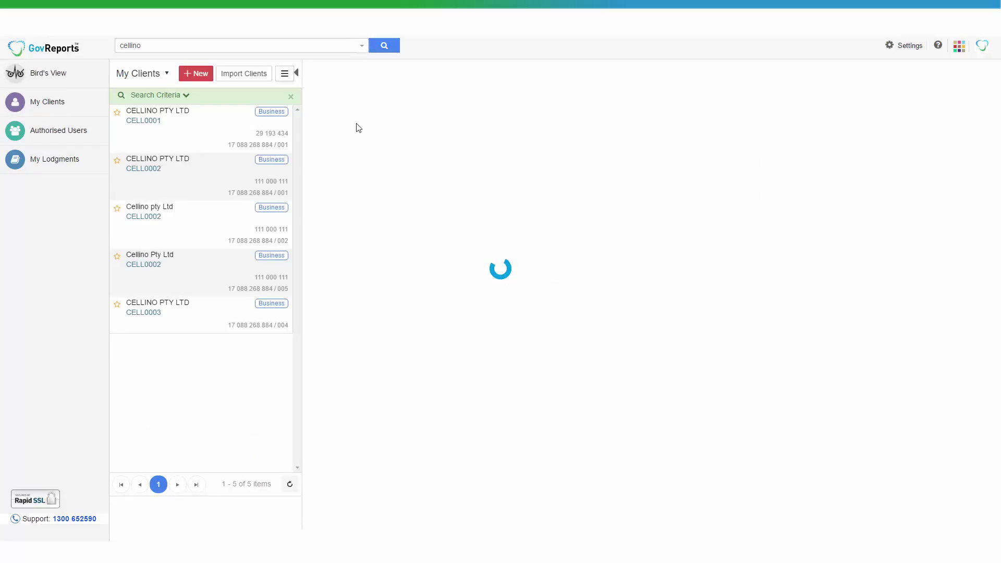
left_click(445, 101)
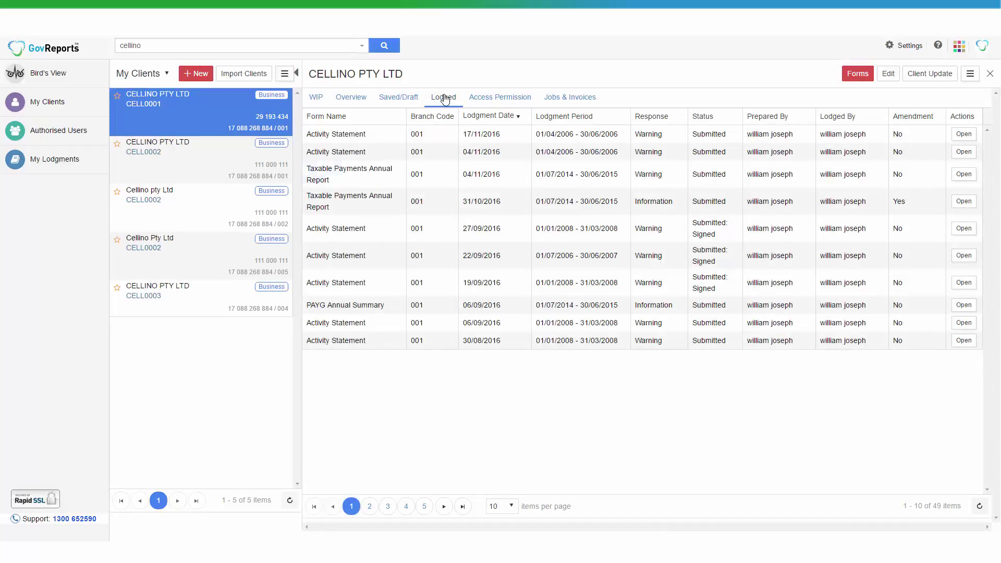
left_click(33, 79)
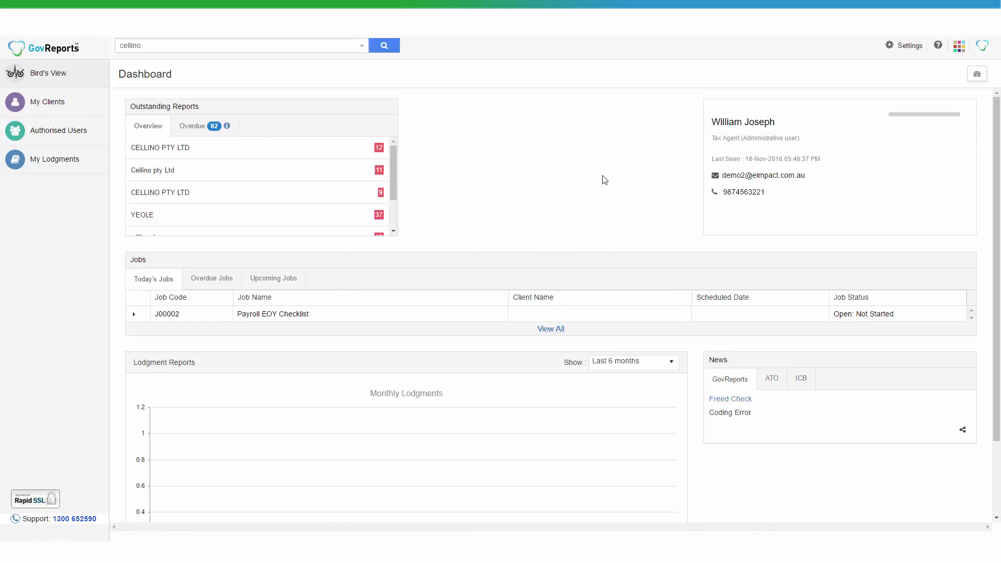
left_click(604, 178)
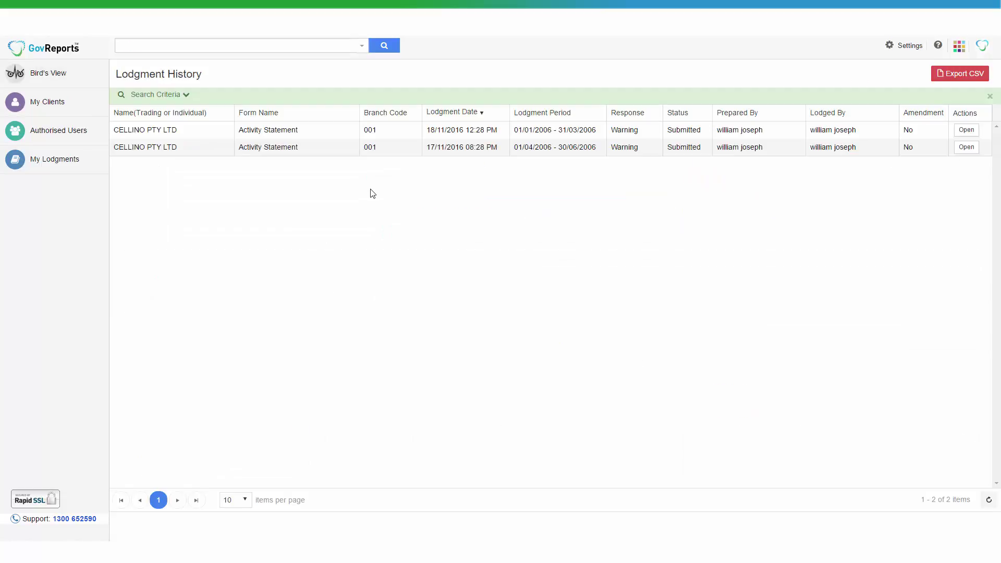
- Open the lodgment receipt for the 01/01/2006–31/03/2006 statement and scroll through it
left_click(345, 131)
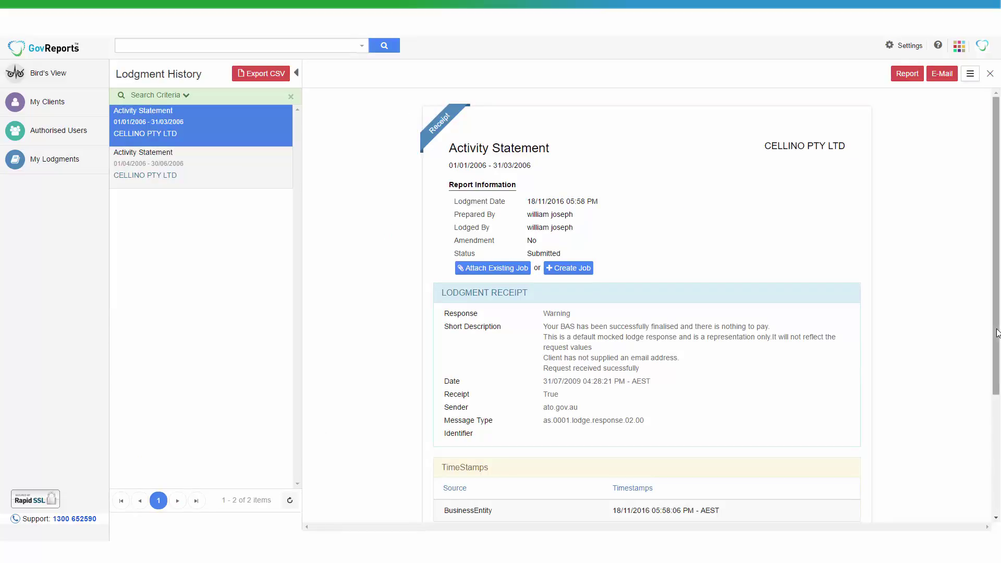
scroll(997, 333, "down", 3)
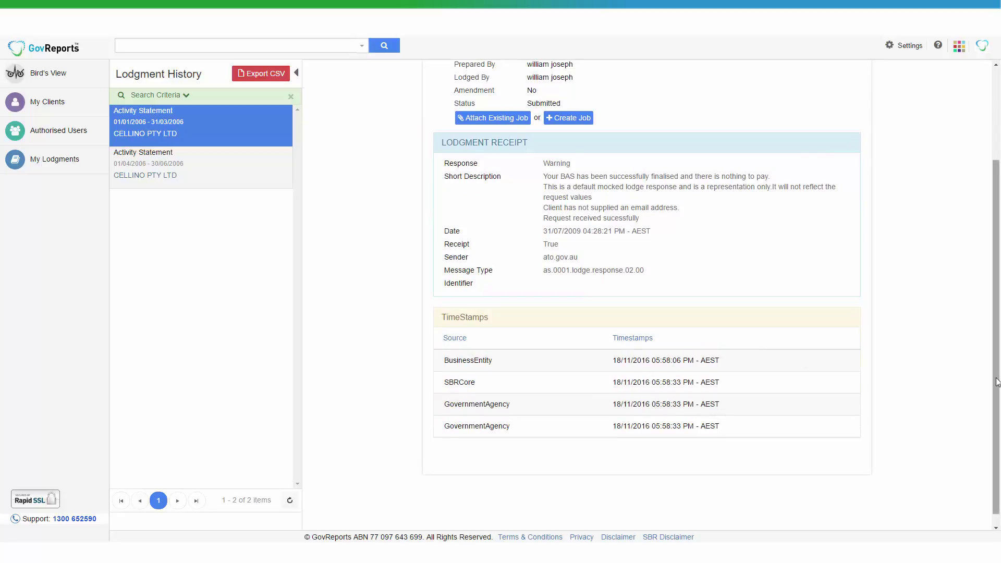
scroll(998, 382, "up", 3)
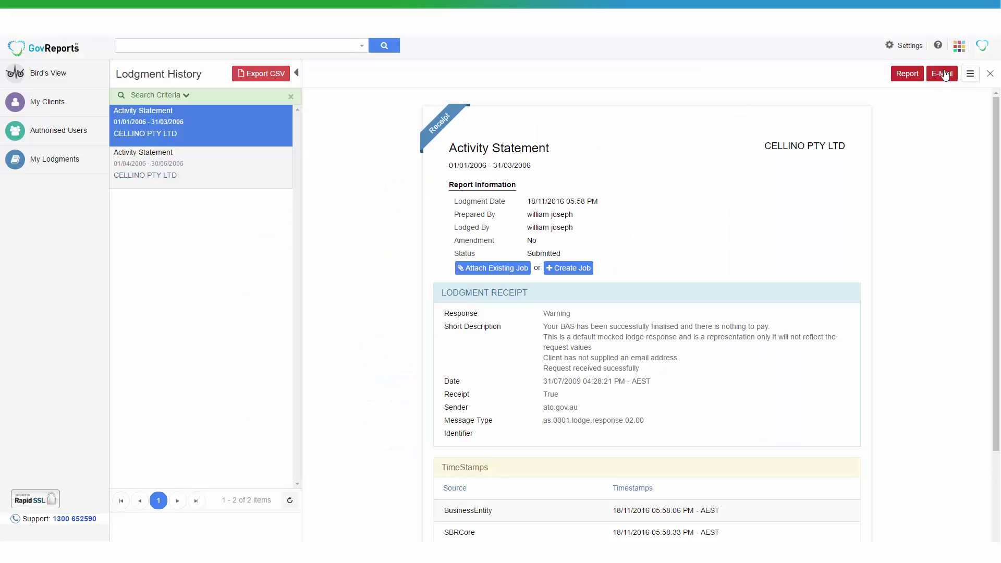
- Open and close an unsent e-mail of the lodged statement, then show its extra options
left_click(944, 74)
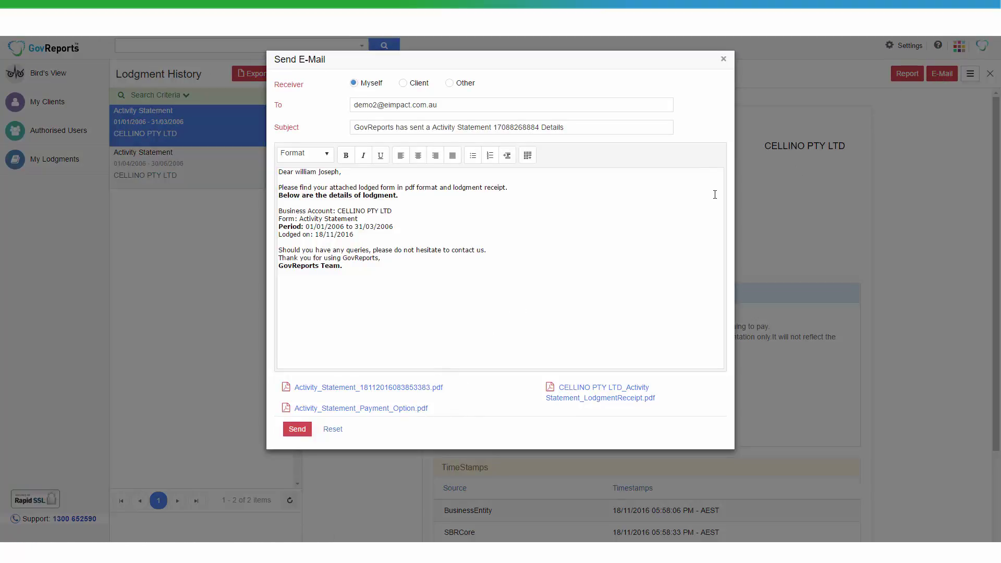
left_click(724, 59)
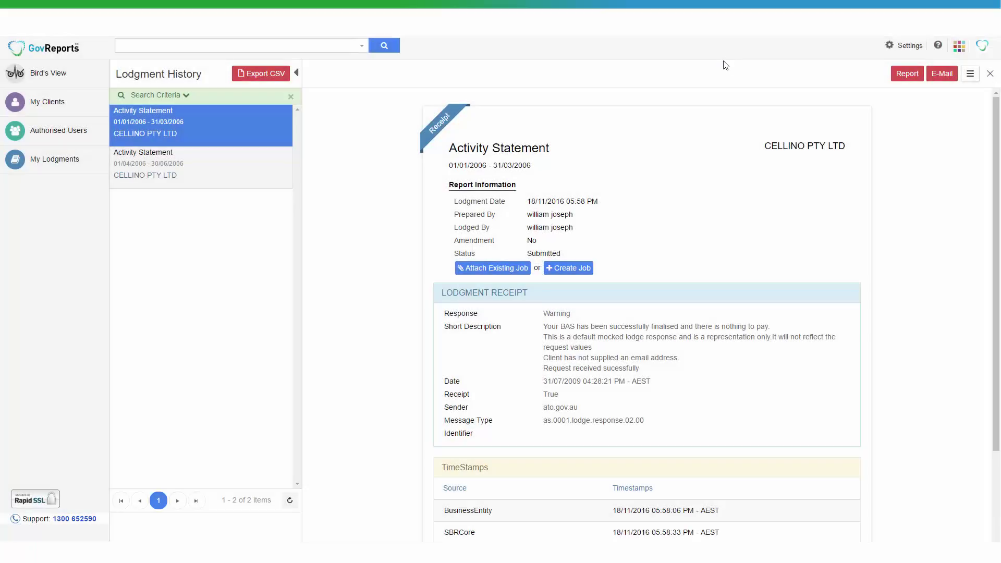
left_click(970, 77)
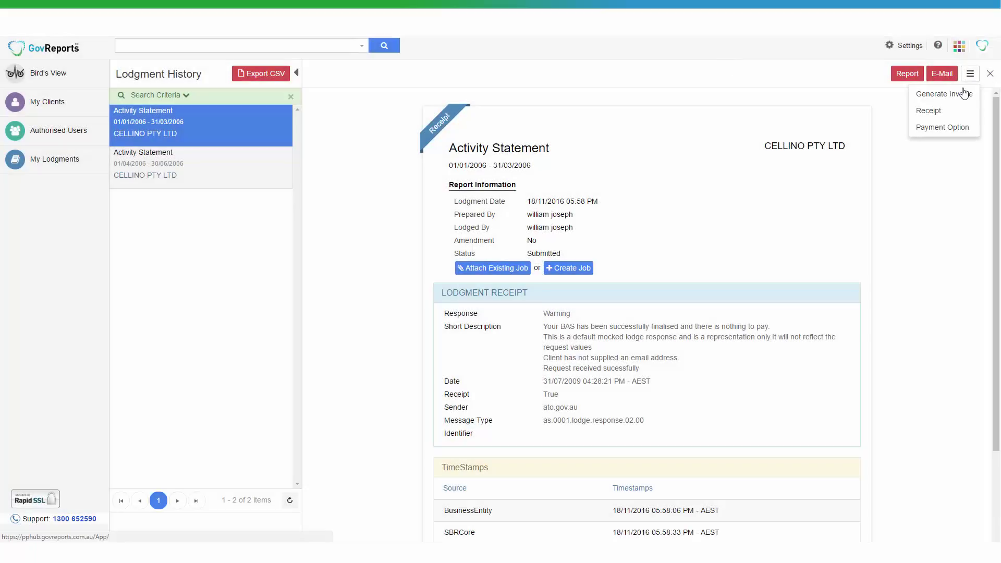